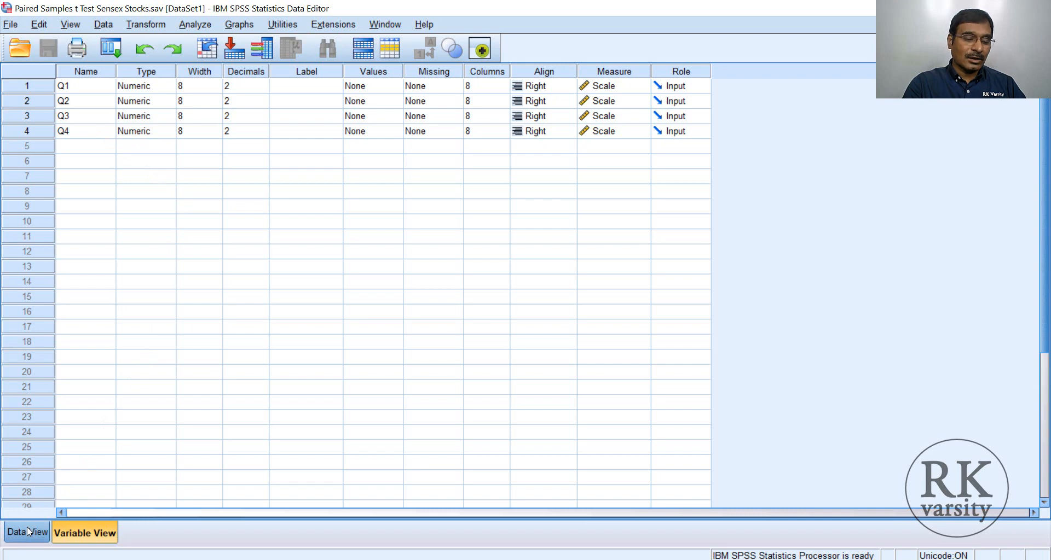
- Show the data values and look through the cases in the Q1 to Q4 columns
{"action": "left_click", "coordinate": [27, 526]}
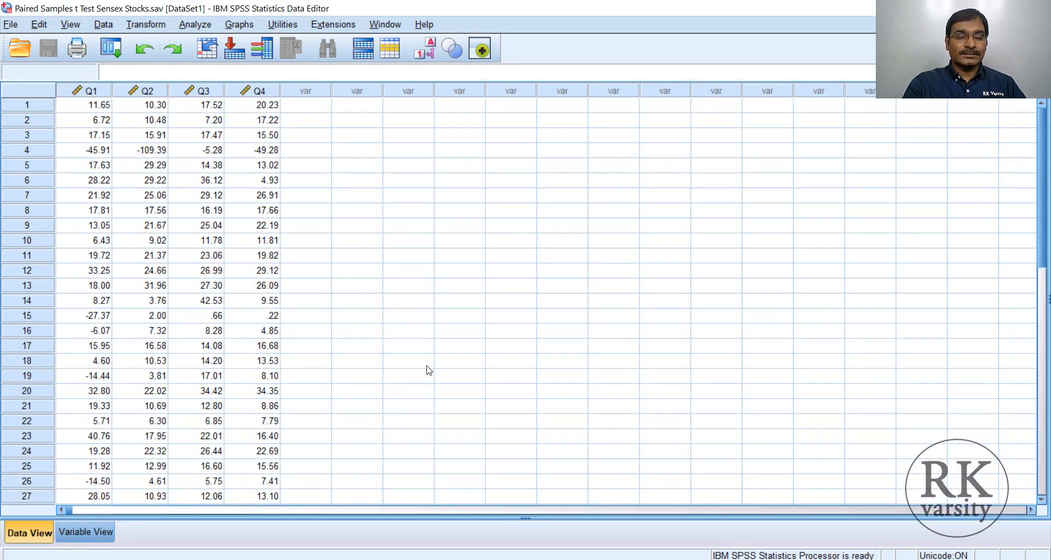
{"action": "scroll", "coordinate": [426, 361], "scroll_direction": "down", "scroll_amount": 3}
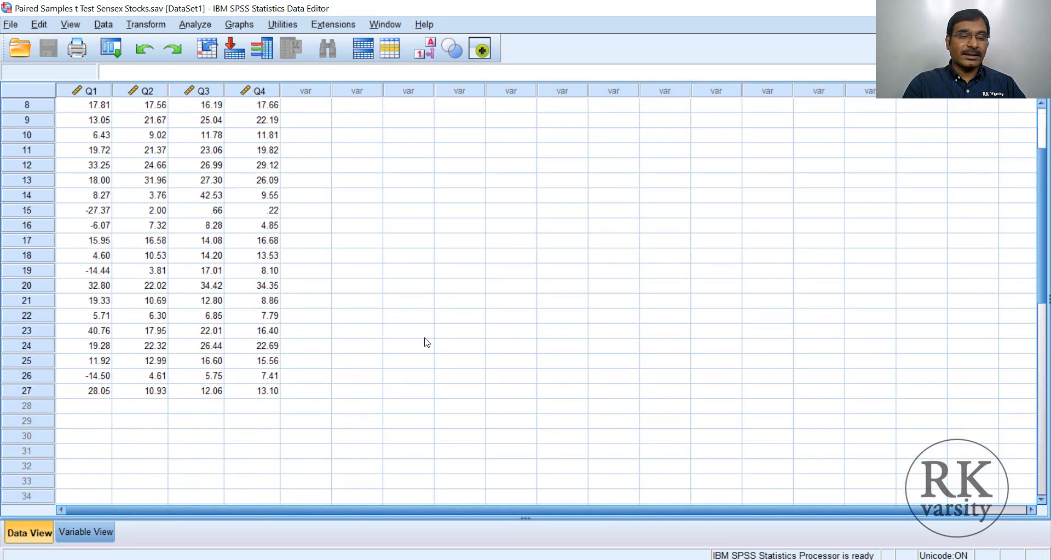
{"action": "scroll", "coordinate": [427, 343], "scroll_direction": "up", "scroll_amount": 1}
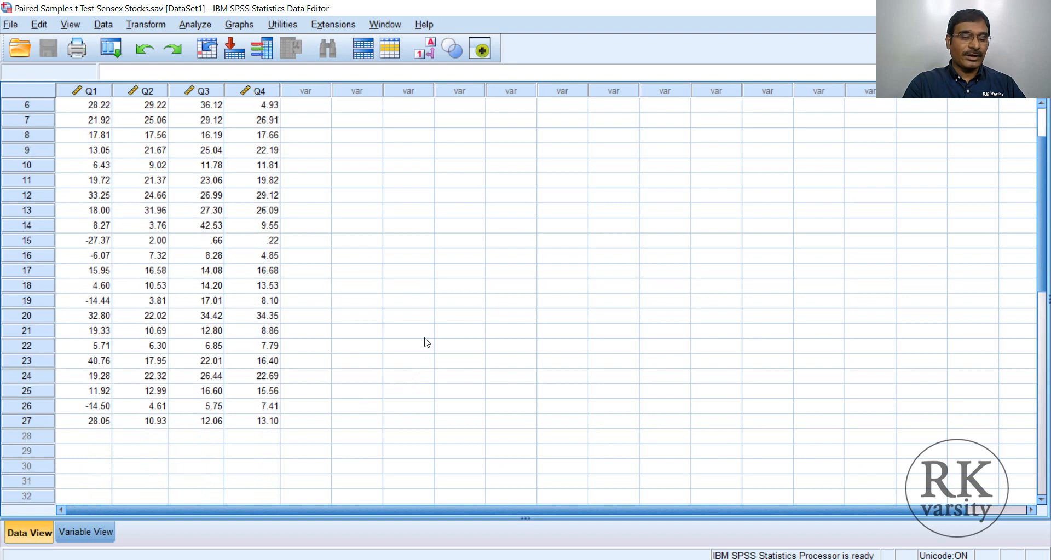
{"action": "scroll", "coordinate": [427, 343], "scroll_direction": "up", "scroll_amount": 2}
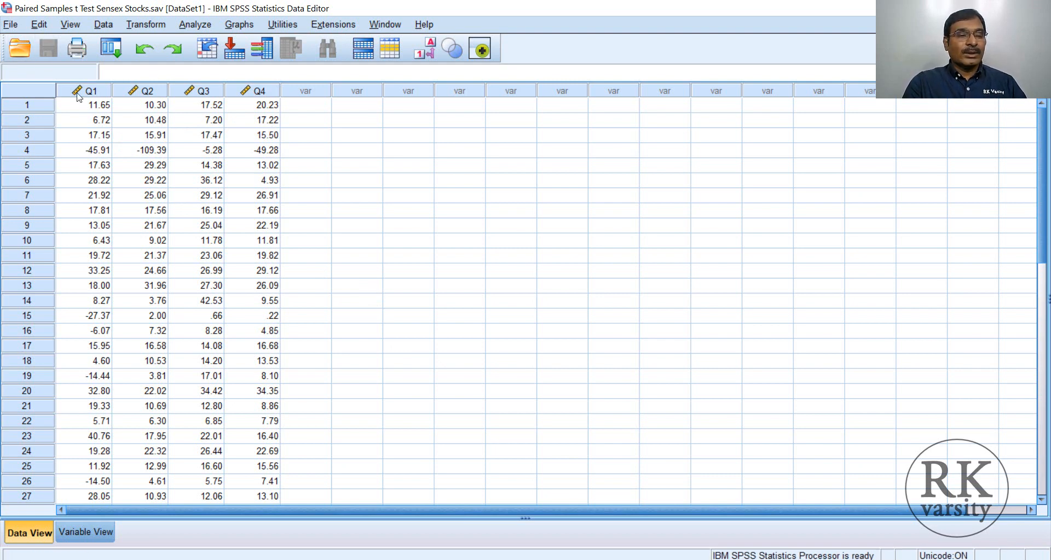
{"action": "mouse_move", "coordinate": [78, 96]}
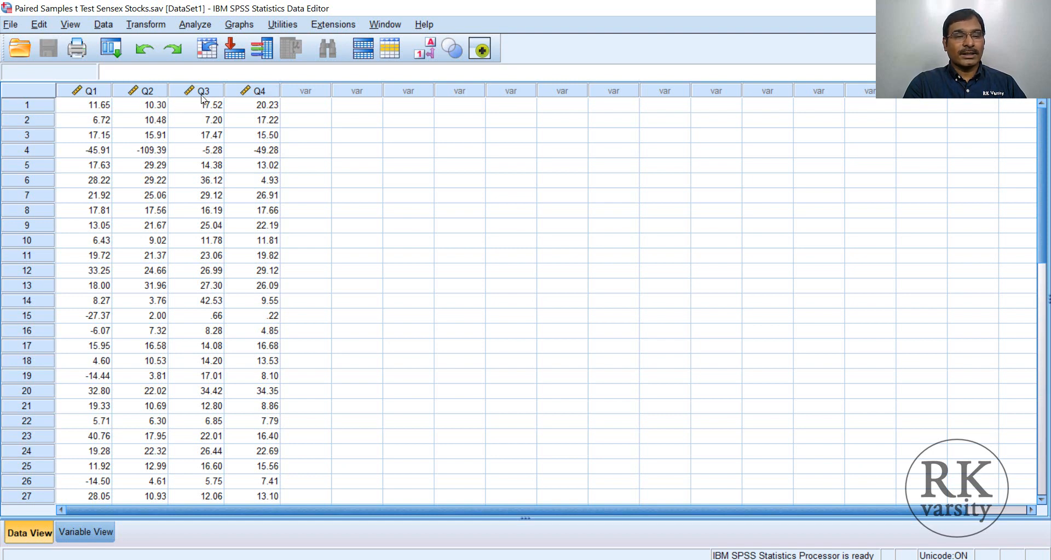
{"action": "mouse_move", "coordinate": [201, 98]}
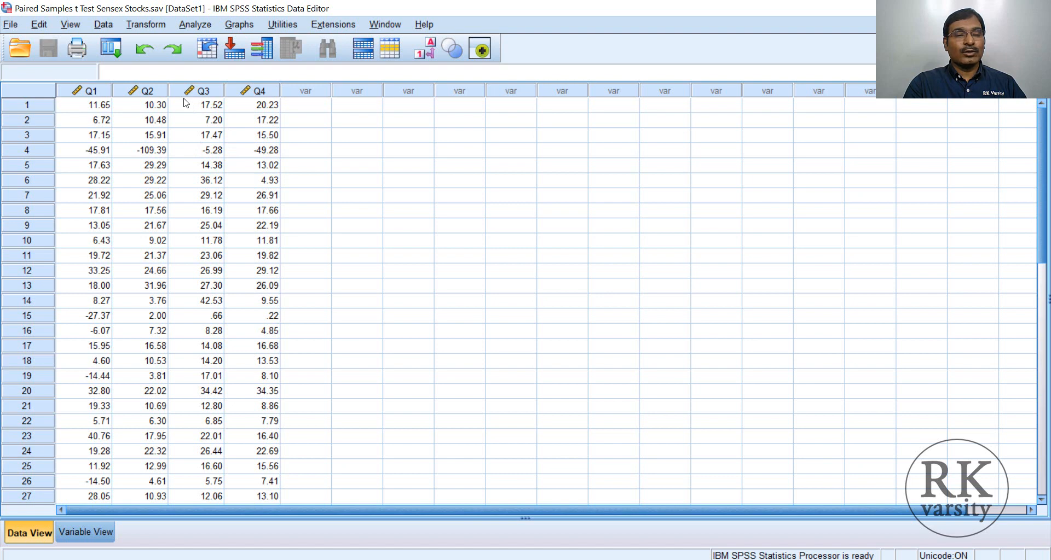
- Start an Explore analysis with Q1 and Q4 as the dependent variables
{"action": "left_click", "coordinate": [196, 26]}
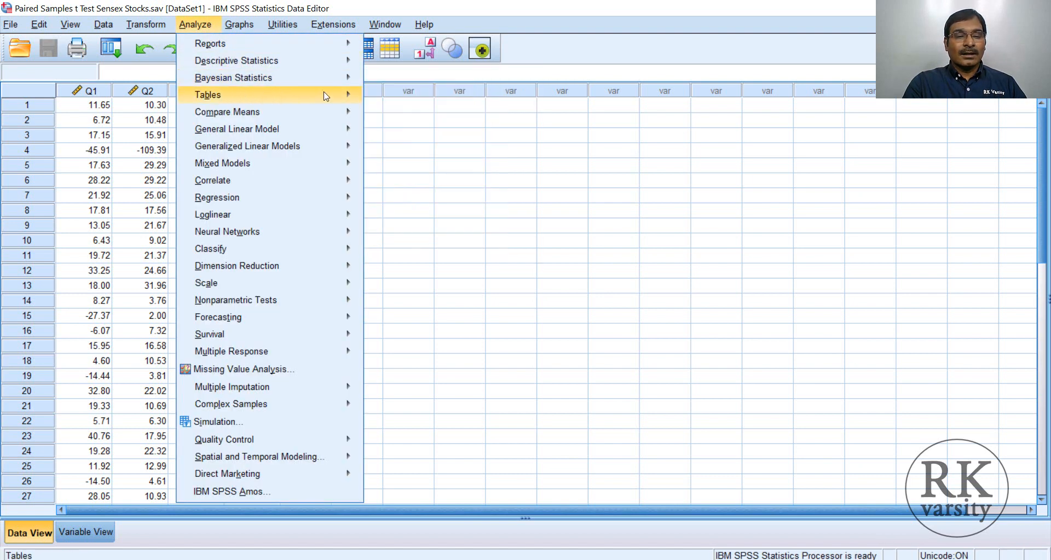
{"action": "mouse_move", "coordinate": [346, 51]}
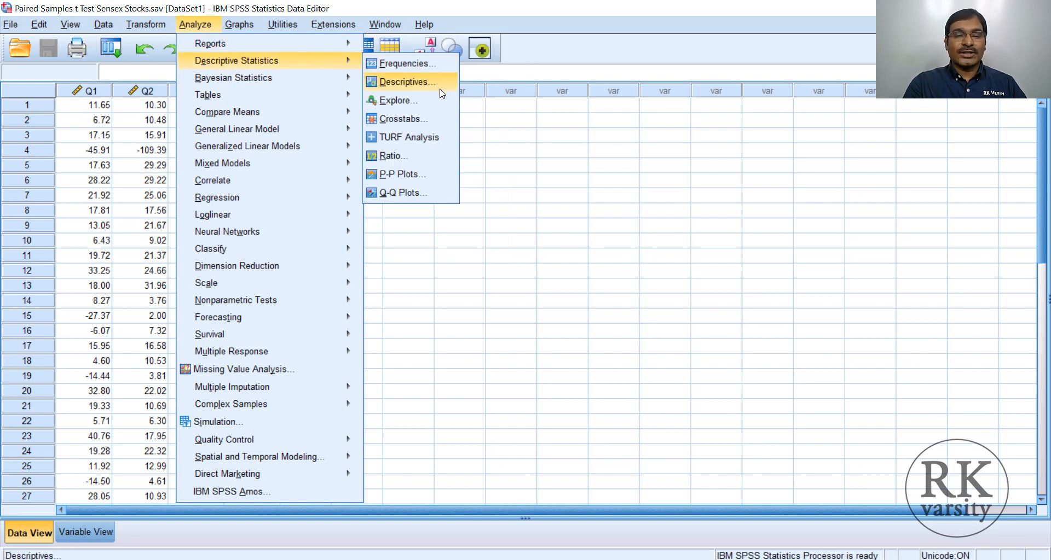
{"action": "left_click", "coordinate": [447, 105]}
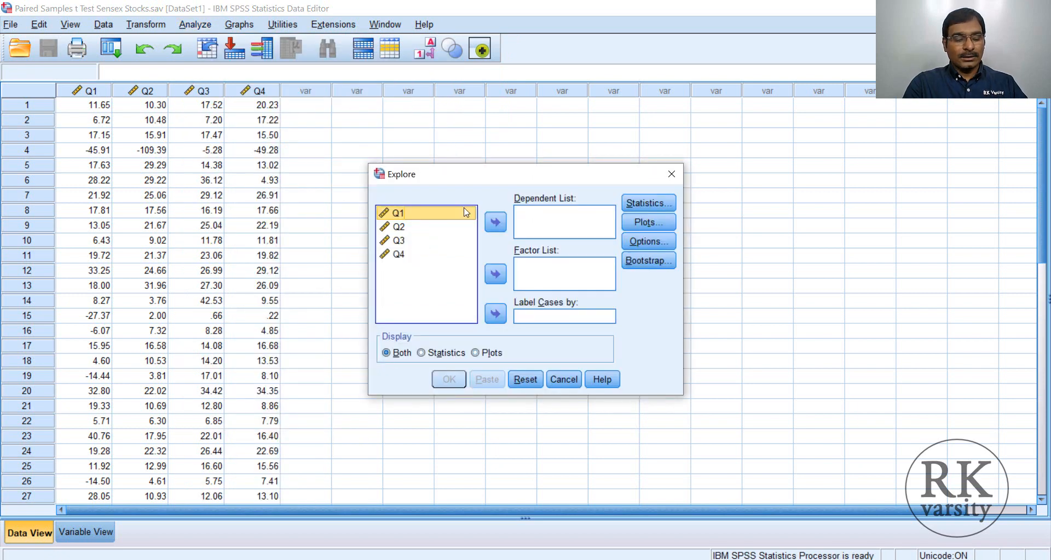
{"action": "left_click", "coordinate": [429, 258], "text": "ctrl"}
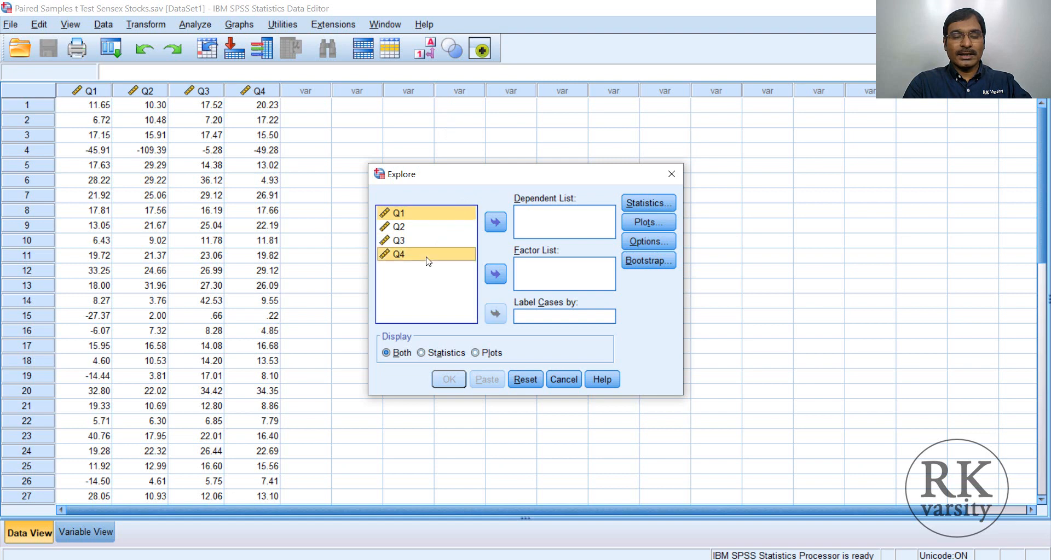
{"action": "left_click", "coordinate": [496, 223]}
- Add Outliers to the Explore statistics, keeping Descriptives with the 95% confidence interval for the mean
{"action": "left_click", "coordinate": [641, 205]}
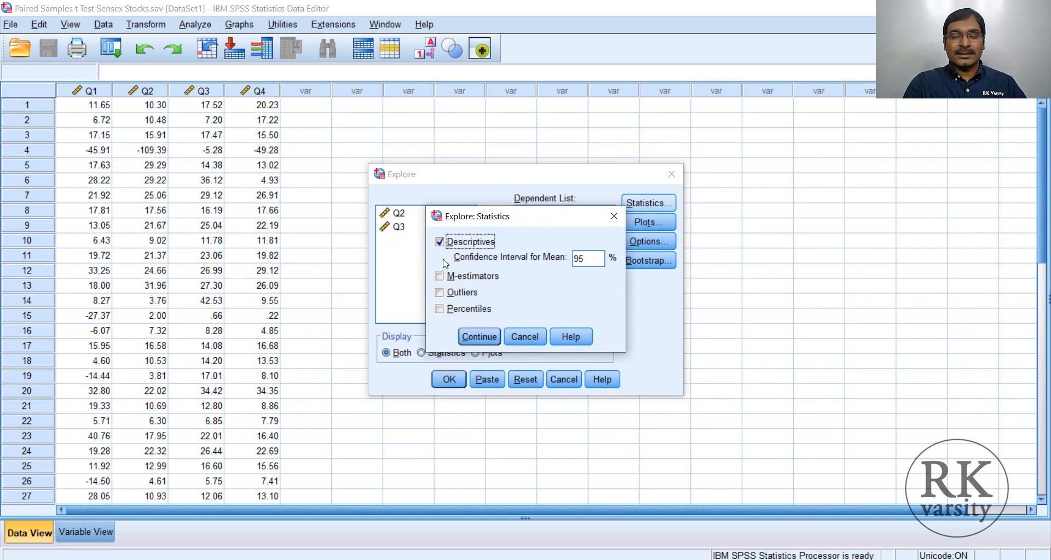
{"action": "left_click", "coordinate": [439, 293]}
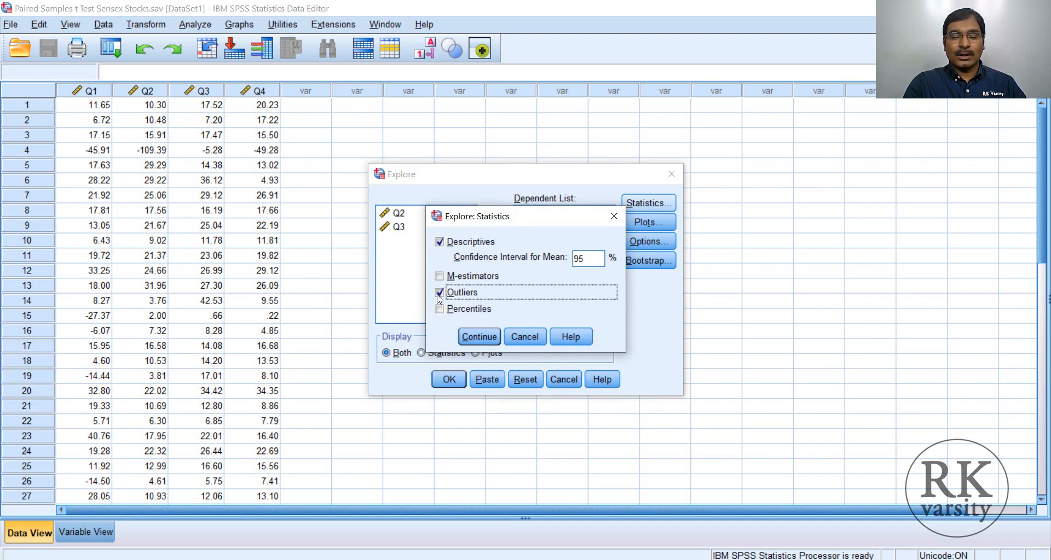
{"action": "left_click", "coordinate": [478, 336]}
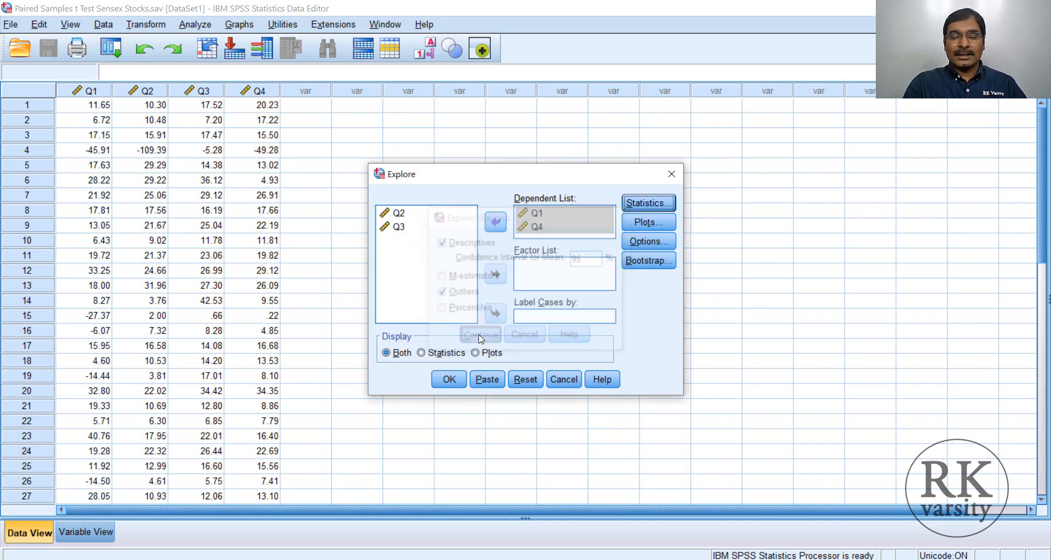
- Set the Explore plots to boxplots with dependents together, no stem-and-leaf, and normality plots with tests, and run the analysis
{"action": "left_click", "coordinate": [659, 224]}
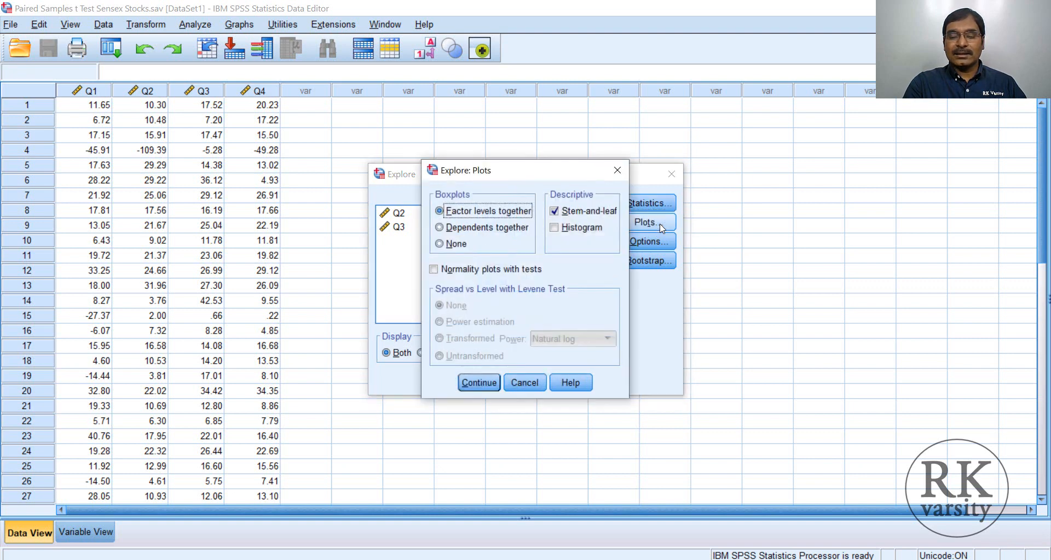
{"action": "left_click", "coordinate": [554, 212]}
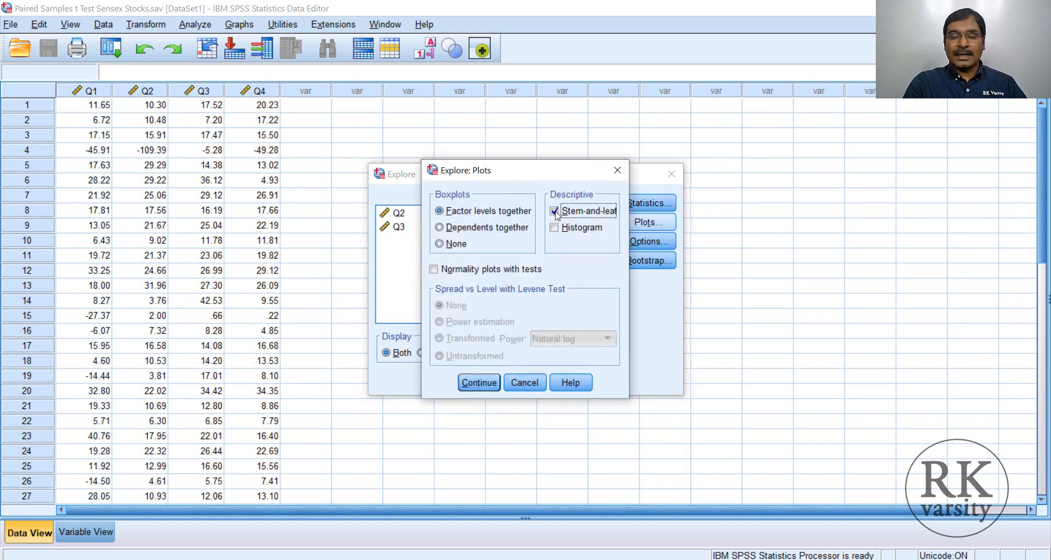
{"action": "left_click", "coordinate": [440, 229]}
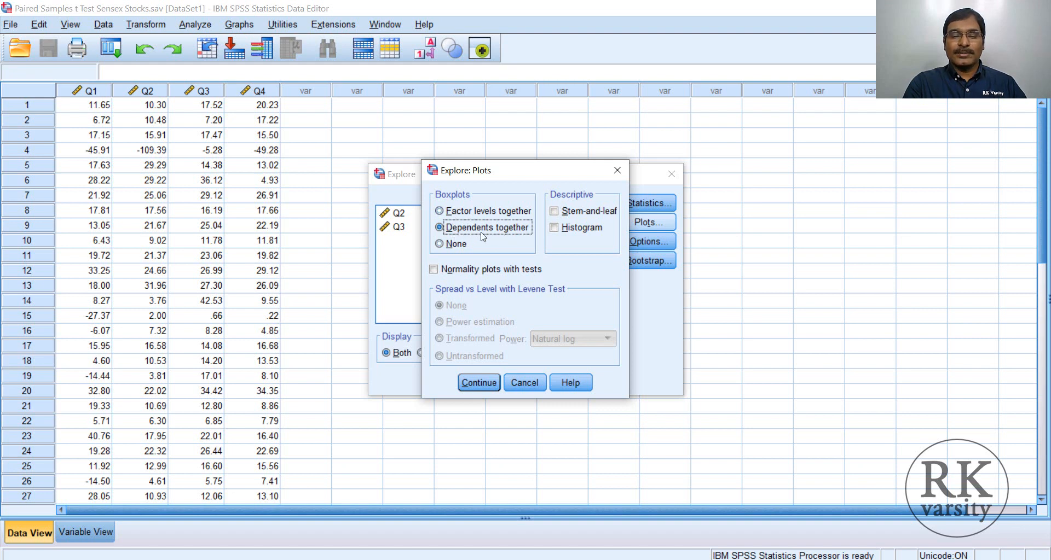
{"action": "left_click", "coordinate": [434, 271]}
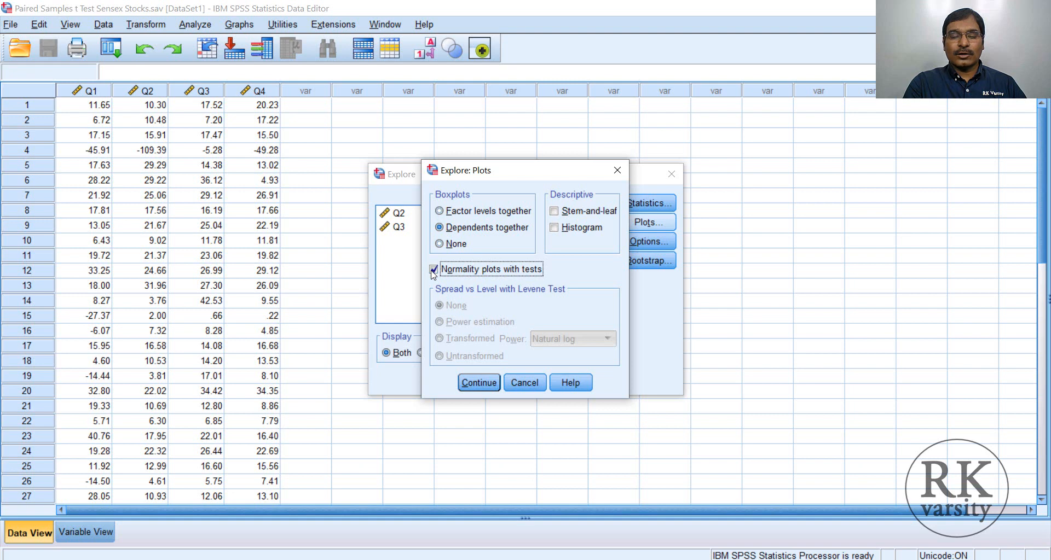
{"action": "left_click", "coordinate": [485, 390]}
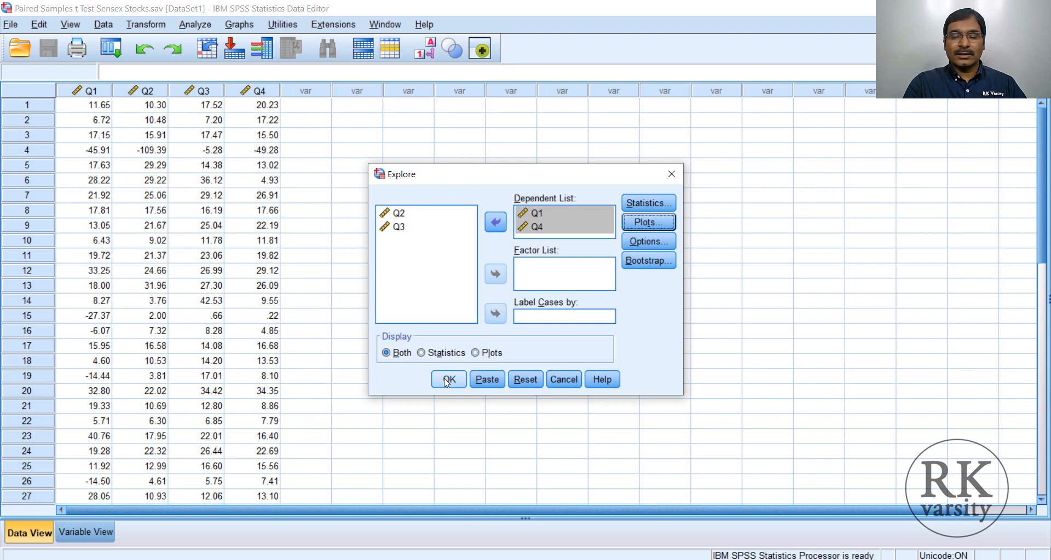
{"action": "left_click", "coordinate": [447, 380]}
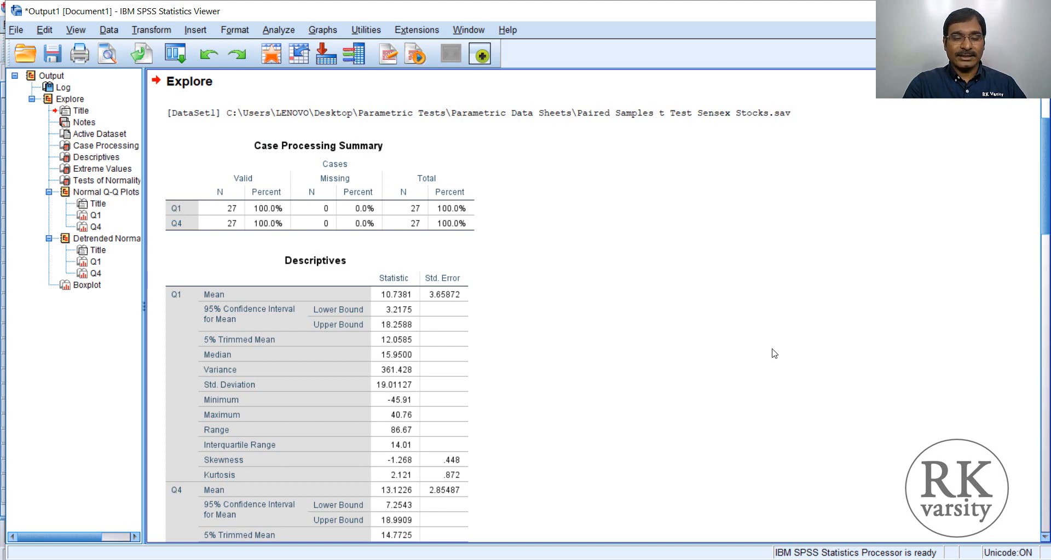
- Examine the Descriptives, Extreme Values and Tests of Normality tables for Q1 and Q4 in the output
{"action": "scroll", "coordinate": [773, 353], "scroll_direction": "down", "scroll_amount": 5}
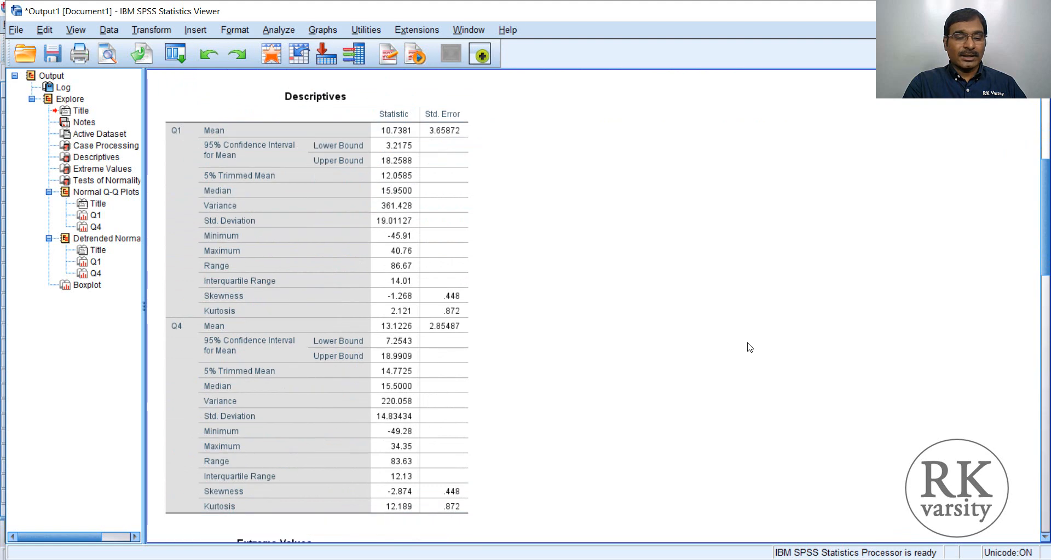
{"action": "left_click", "coordinate": [441, 318]}
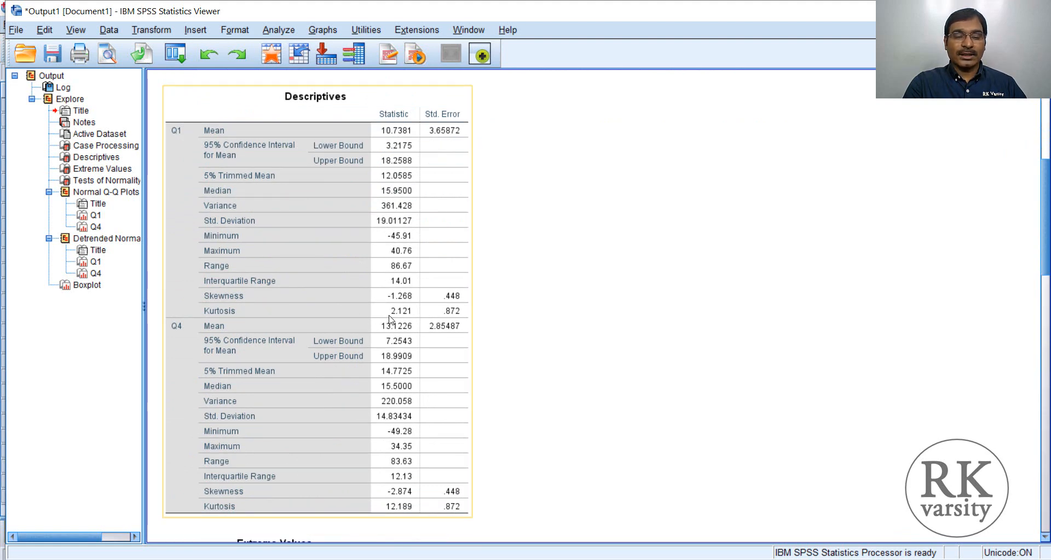
{"action": "left_click", "coordinate": [535, 340]}
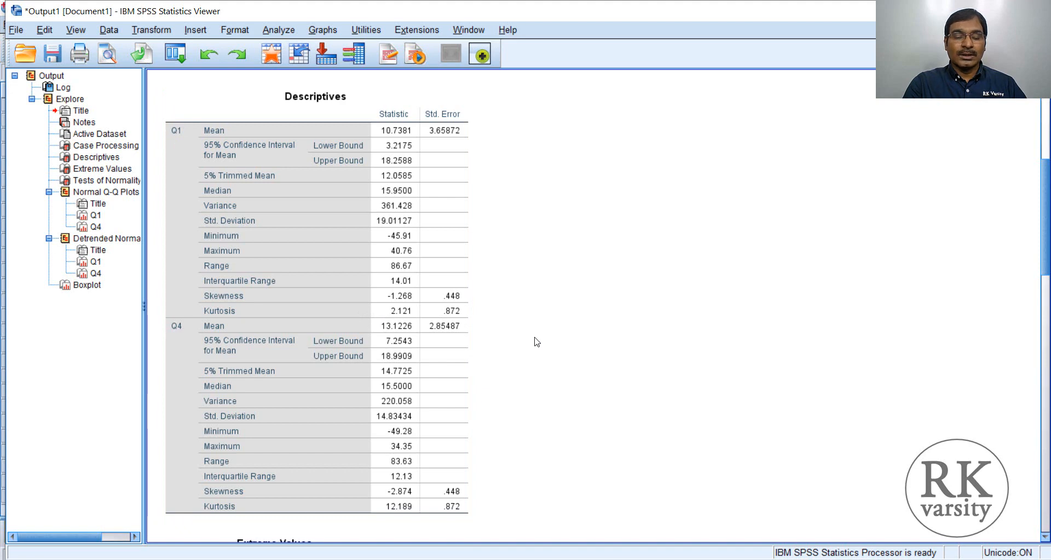
{"action": "scroll", "coordinate": [536, 342], "scroll_direction": "down", "scroll_amount": 3}
{"action": "left_click", "coordinate": [384, 312]}
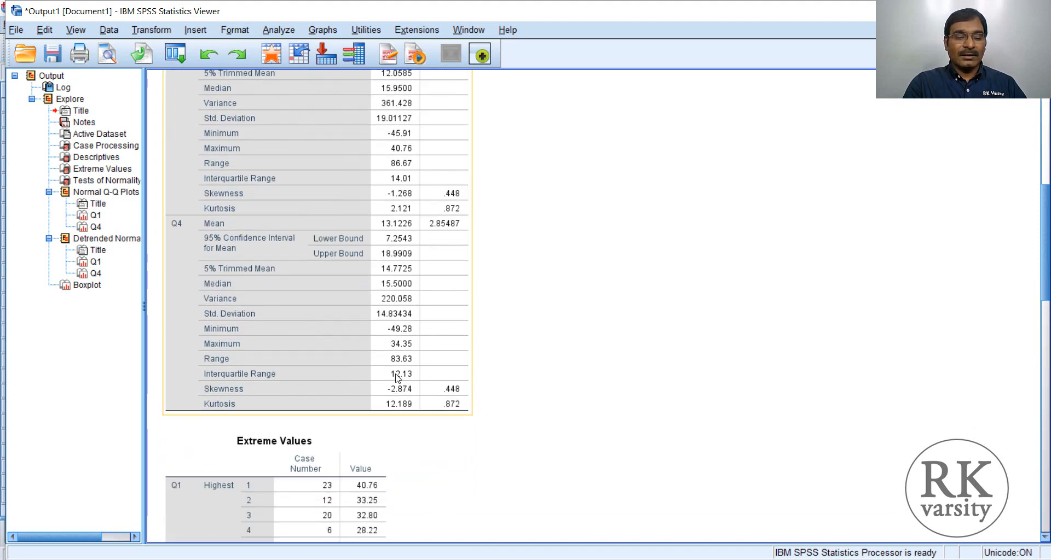
{"action": "left_click", "coordinate": [499, 419]}
{"action": "scroll", "coordinate": [499, 418], "scroll_direction": "down", "scroll_amount": 5}
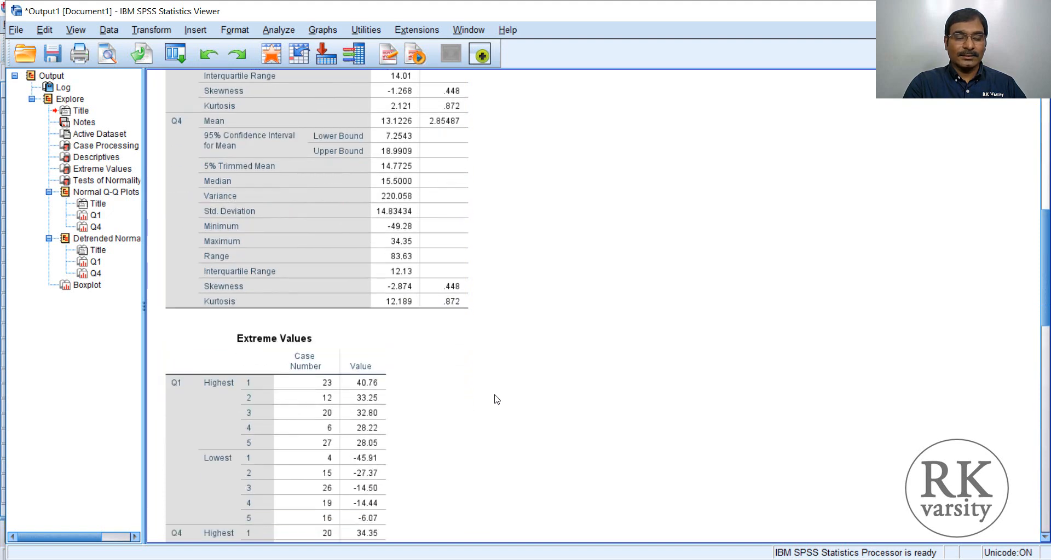
{"action": "scroll", "coordinate": [494, 398], "scroll_direction": "down", "scroll_amount": 1}
{"action": "scroll", "coordinate": [497, 396], "scroll_direction": "down", "scroll_amount": 8}
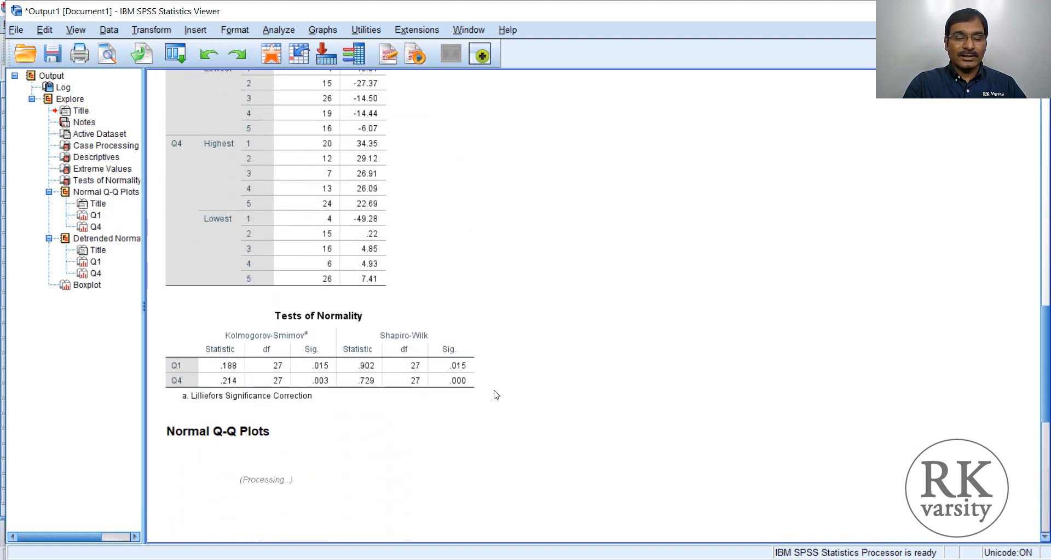
{"action": "left_click", "coordinate": [465, 394]}
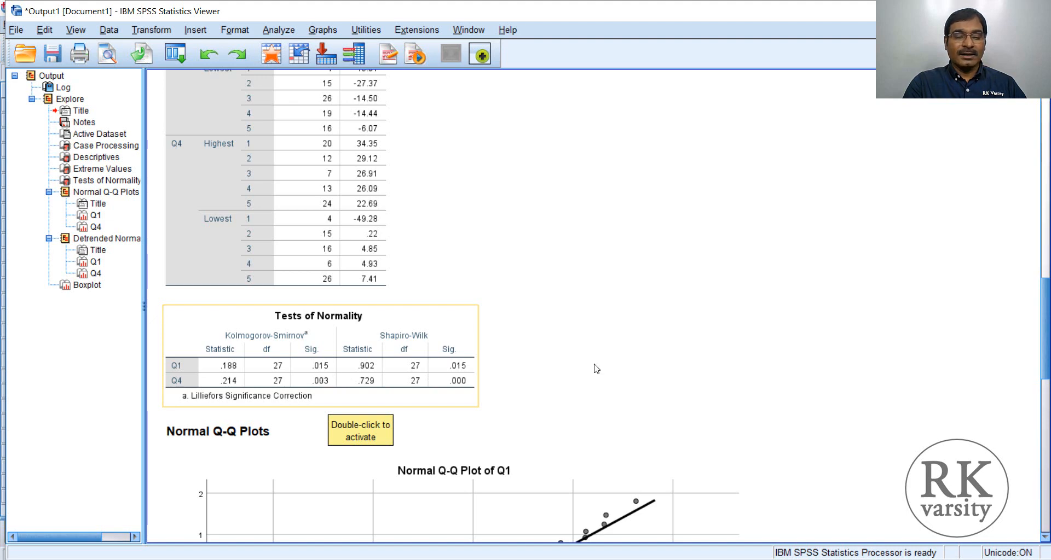
- Examine the normal and detrended Q-Q plots and the boxplots of Q1 and Q4 for deviations and outliers
{"action": "scroll", "coordinate": [636, 362], "scroll_direction": "down", "scroll_amount": 5}
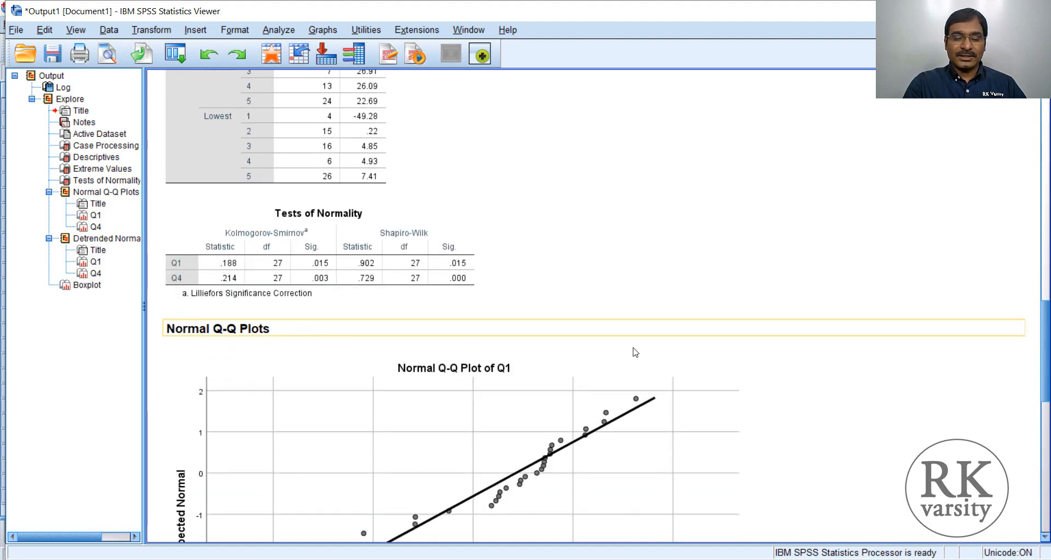
{"action": "scroll", "coordinate": [635, 352], "scroll_direction": "down", "scroll_amount": 5}
{"action": "scroll", "coordinate": [539, 375], "scroll_direction": "down", "scroll_amount": 12}
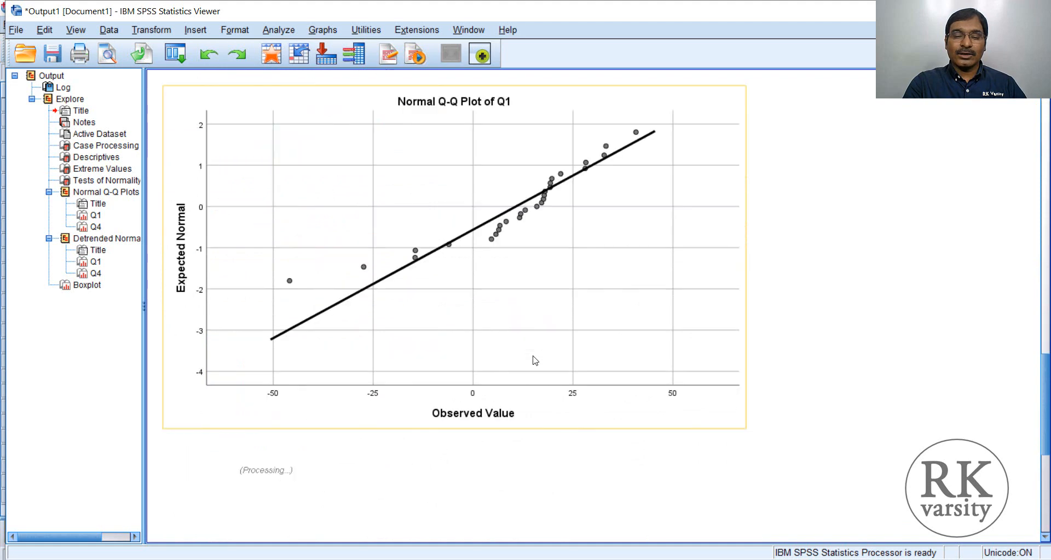
{"action": "scroll", "coordinate": [530, 344], "scroll_direction": "down", "scroll_amount": 15}
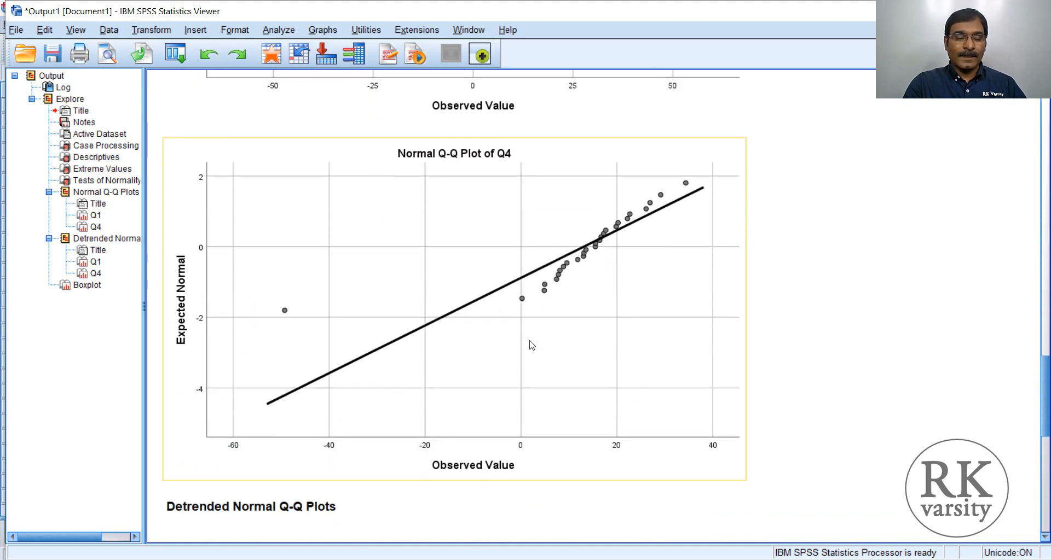
{"action": "scroll", "coordinate": [529, 343], "scroll_direction": "down", "scroll_amount": 18}
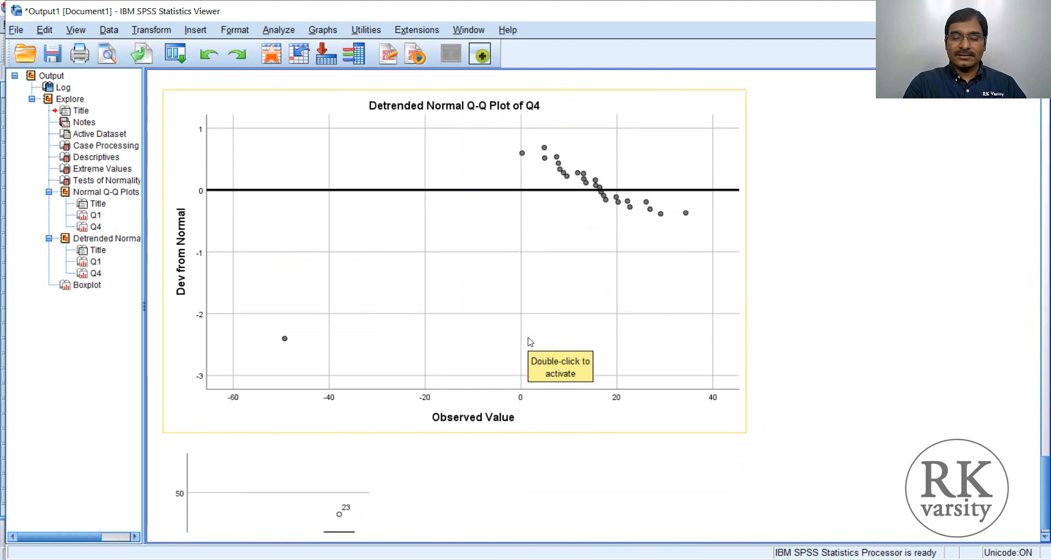
{"action": "scroll", "coordinate": [530, 342], "scroll_direction": "down", "scroll_amount": 10}
{"action": "scroll", "coordinate": [529, 343], "scroll_direction": "down", "scroll_amount": 1}
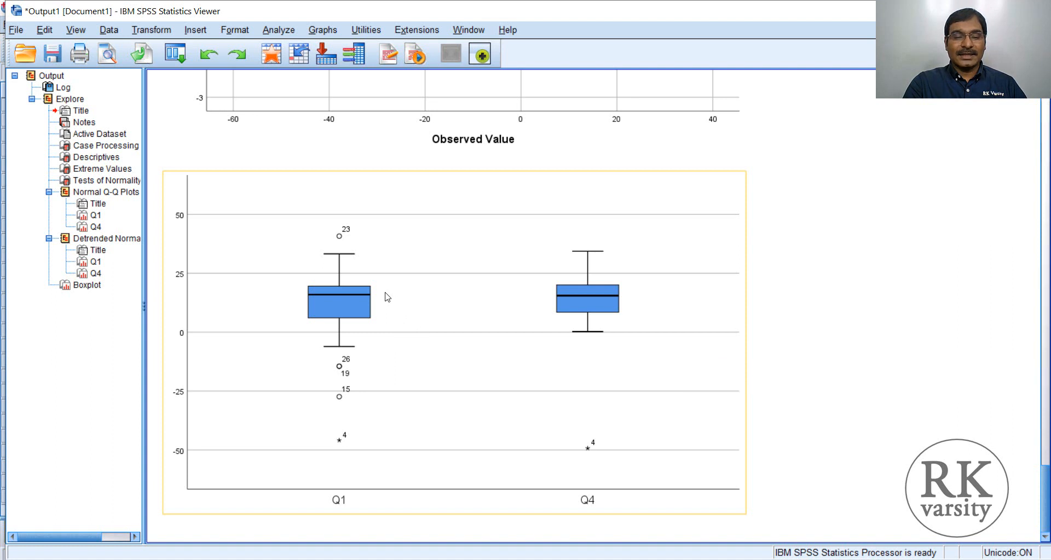
{"action": "left_click", "coordinate": [816, 290]}
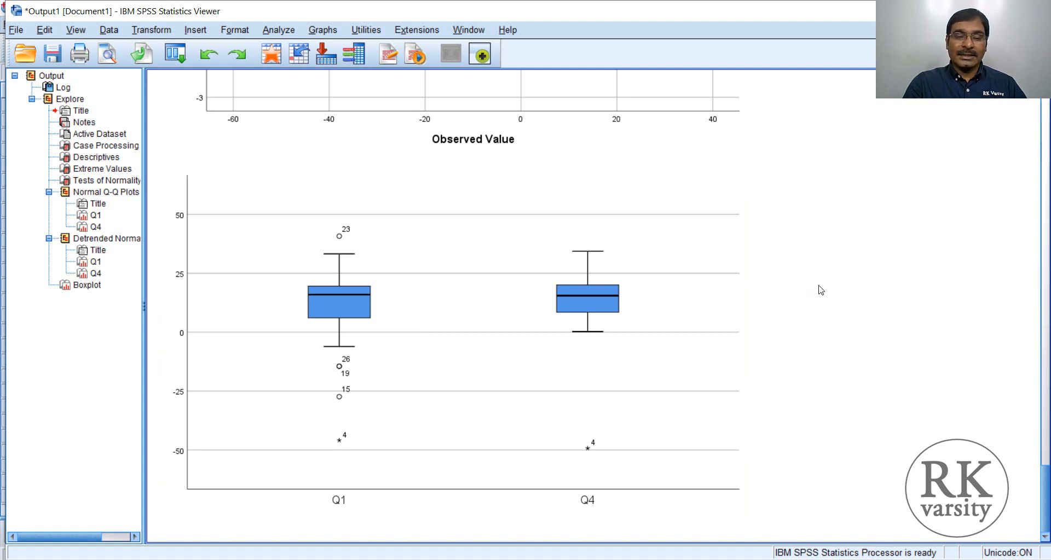
{"action": "scroll", "coordinate": [855, 267], "scroll_direction": "up", "scroll_amount": 3}
{"action": "scroll", "coordinate": [856, 268], "scroll_direction": "up", "scroll_amount": 6}
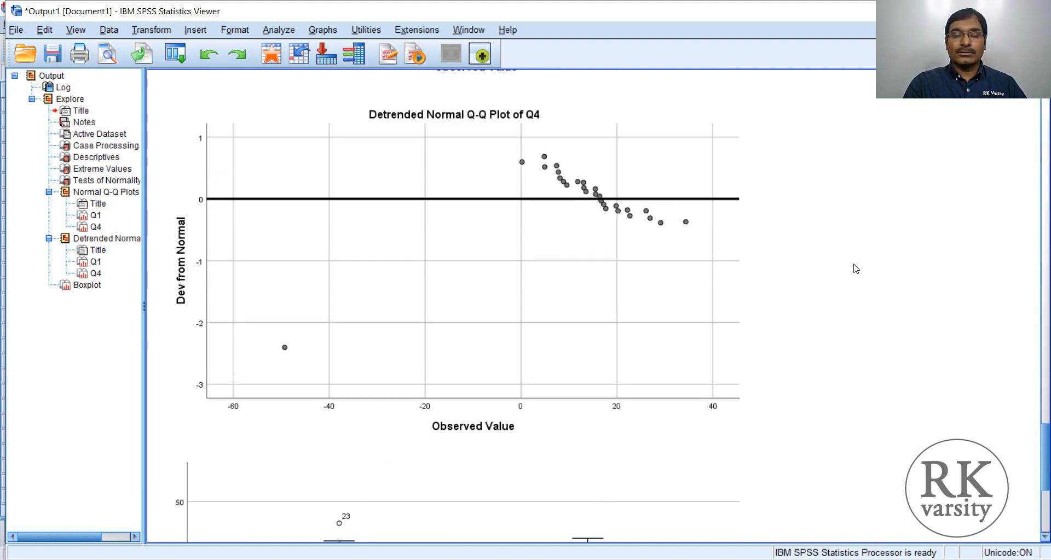
{"action": "scroll", "coordinate": [855, 268], "scroll_direction": "down", "scroll_amount": 2}
{"action": "scroll", "coordinate": [855, 268], "scroll_direction": "down", "scroll_amount": 5}
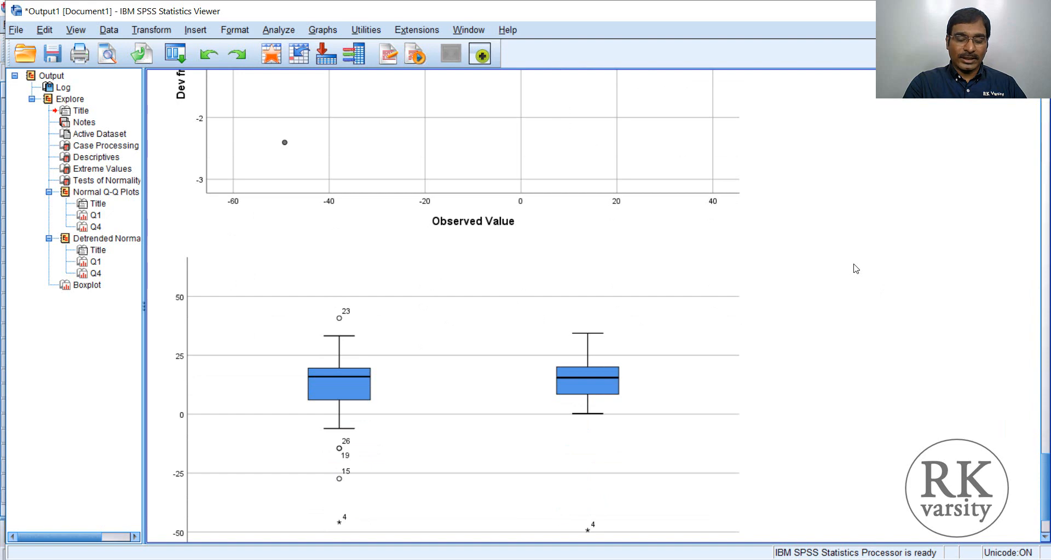
{"action": "scroll", "coordinate": [855, 268], "scroll_direction": "up", "scroll_amount": 15}
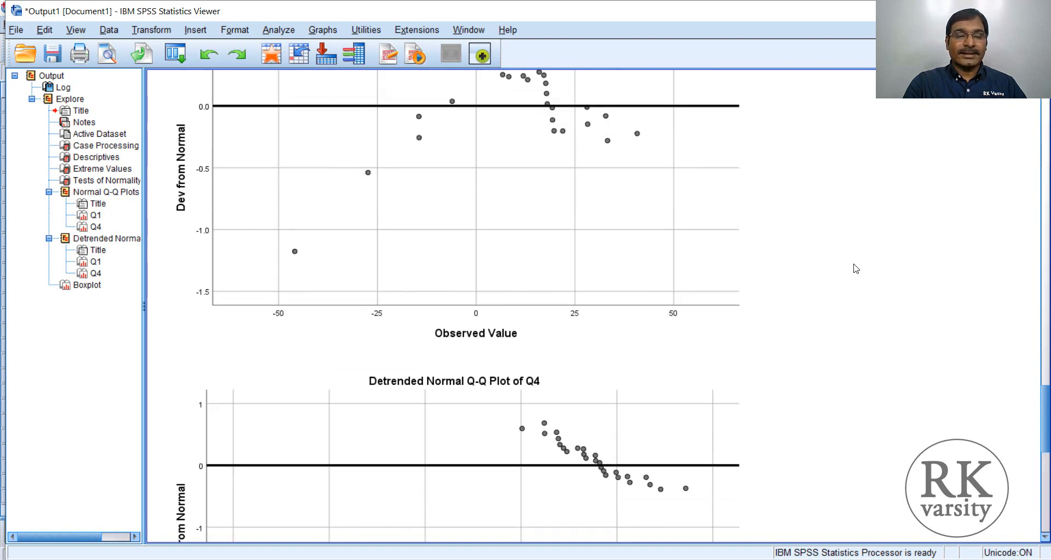
- Review the Q-Q plots of Q4 and Q1 again and close the Explore output without saving it
{"action": "scroll", "coordinate": [856, 268], "scroll_direction": "up", "scroll_amount": 7}
{"action": "scroll", "coordinate": [856, 268], "scroll_direction": "up", "scroll_amount": 12}
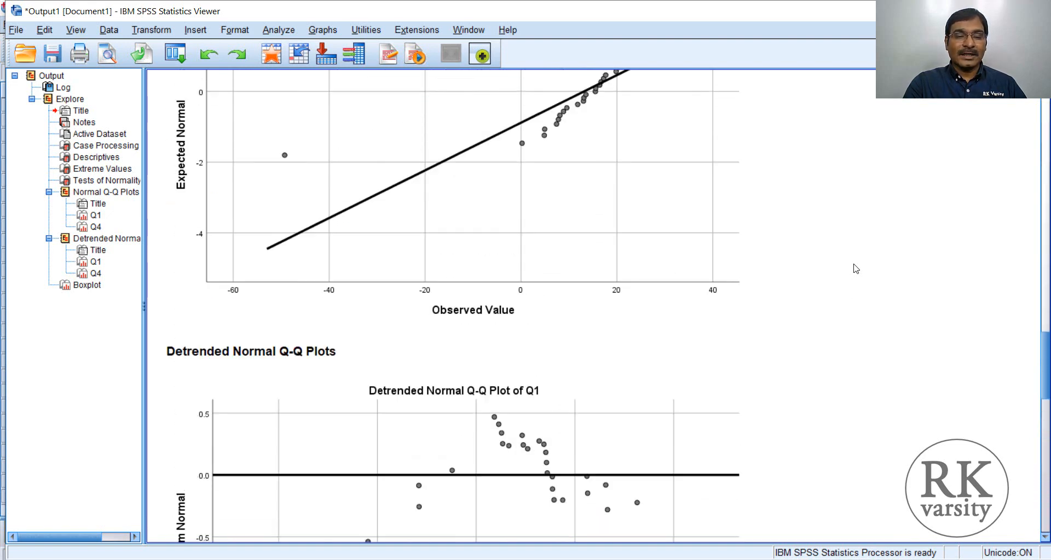
{"action": "scroll", "coordinate": [856, 268], "scroll_direction": "up", "scroll_amount": 5}
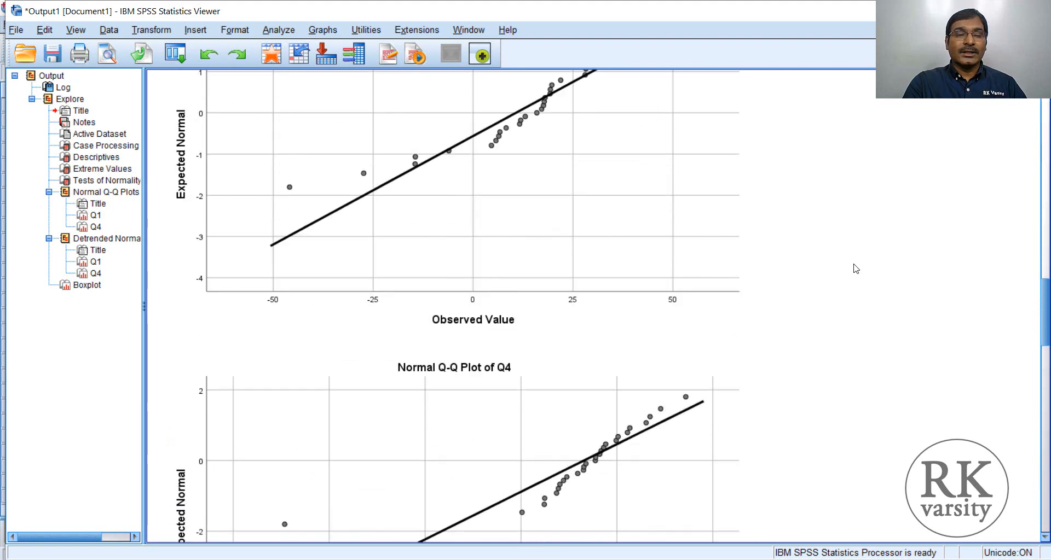
{"action": "scroll", "coordinate": [855, 268], "scroll_direction": "up", "scroll_amount": 4}
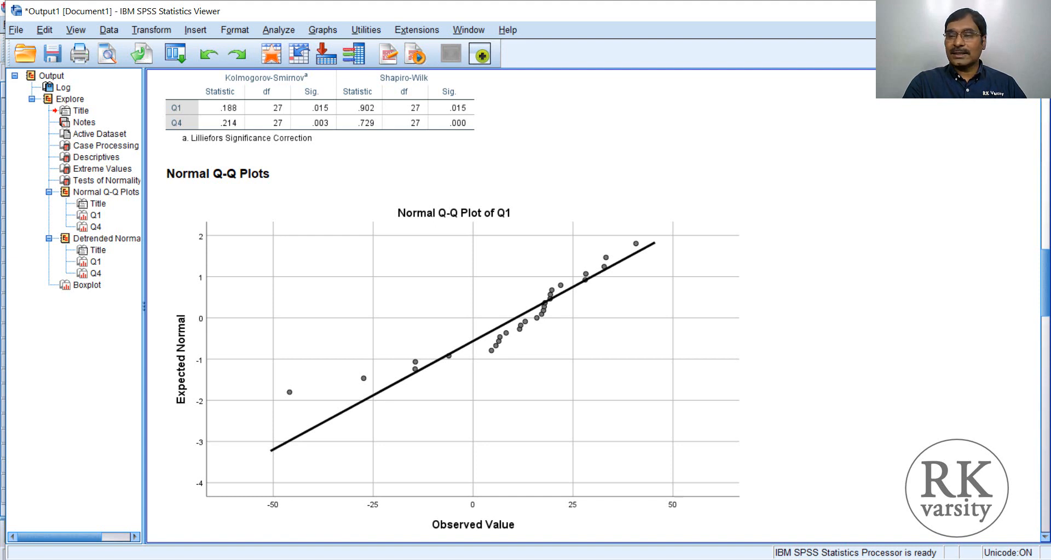
{"action": "left_click", "coordinate": [1034, 11]}
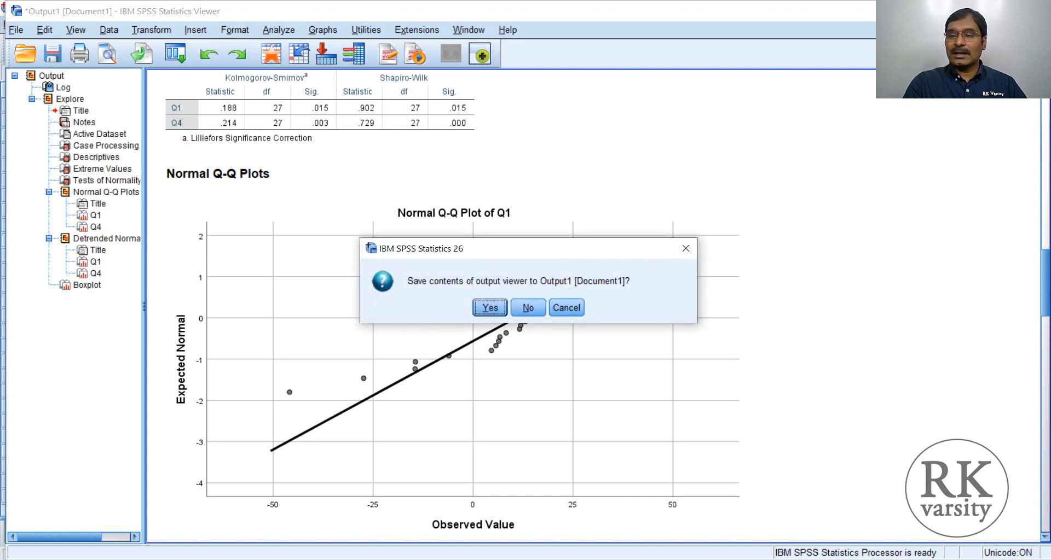
{"action": "left_click", "coordinate": [528, 309]}
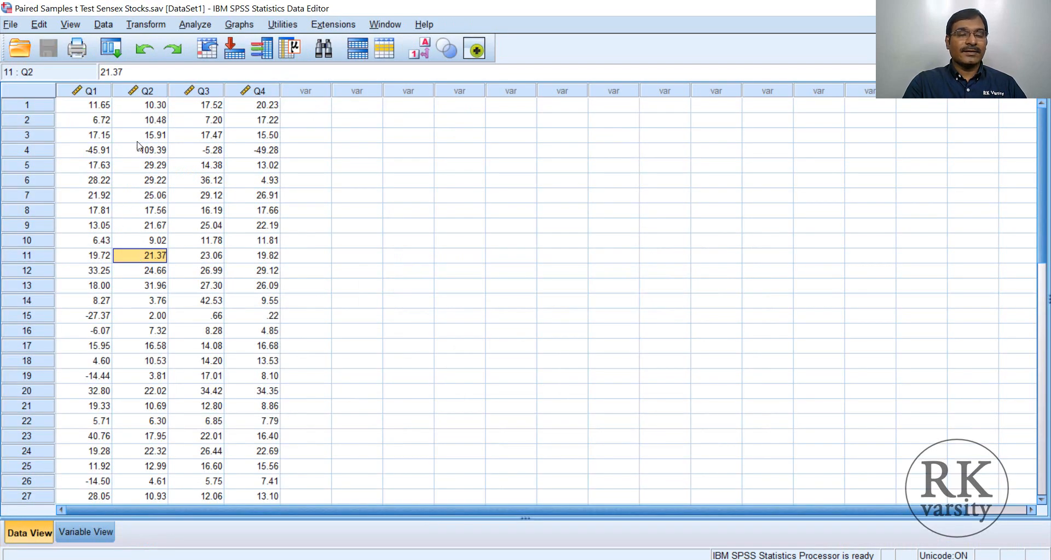
- Set up a Paired-Samples T Test with Q4 as Variable1 and Q1 as Variable2 of pair 1
{"action": "left_click", "coordinate": [195, 26]}
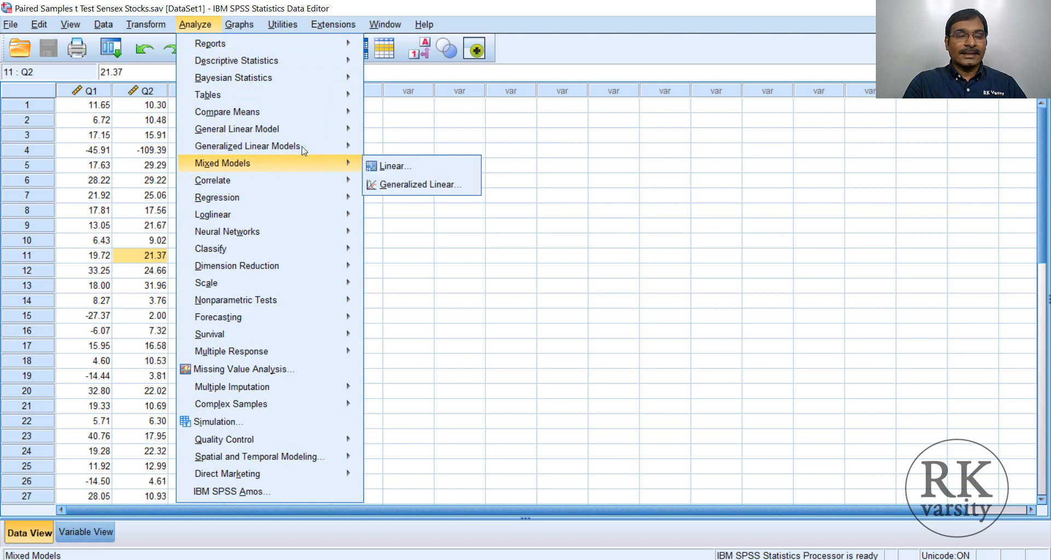
{"action": "mouse_move", "coordinate": [336, 111]}
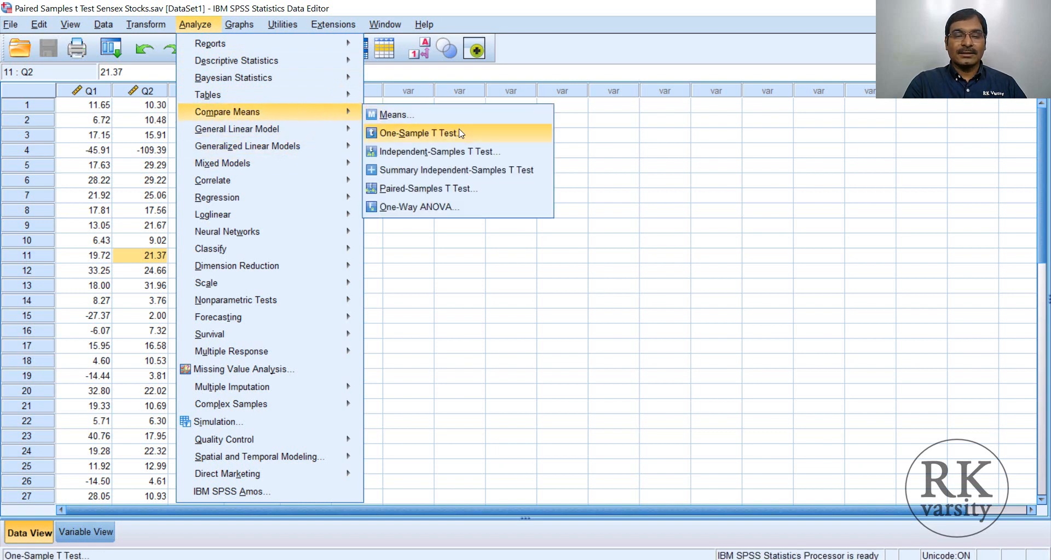
{"action": "left_click", "coordinate": [506, 195]}
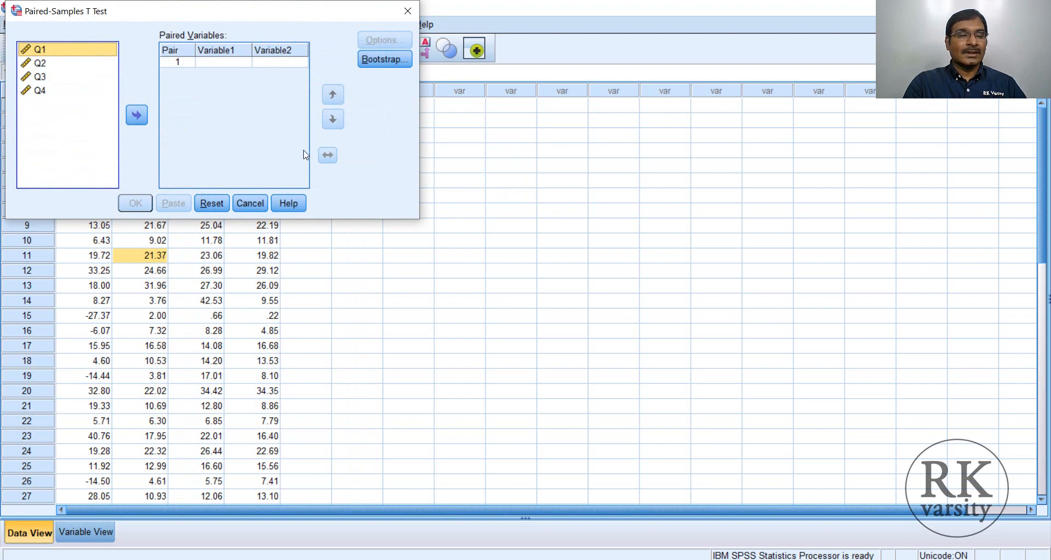
{"action": "left_click", "coordinate": [108, 92], "text": "ctrl"}
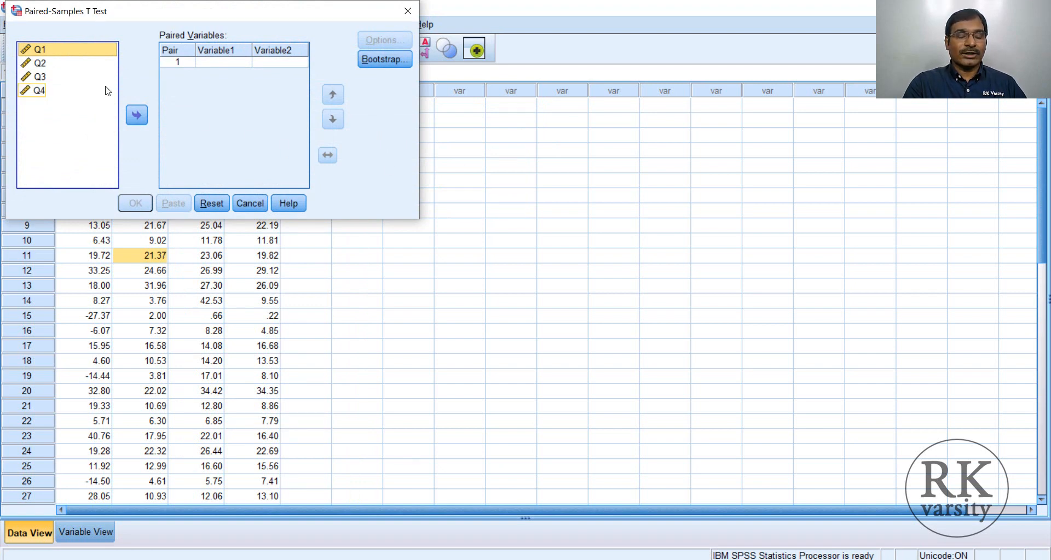
{"action": "left_click", "coordinate": [38, 92]}
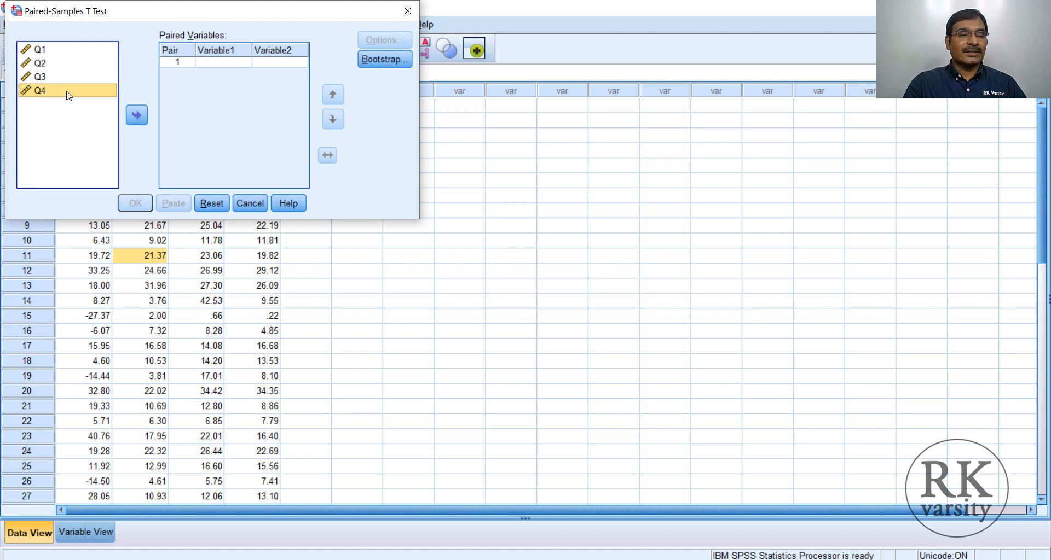
{"action": "left_click", "coordinate": [137, 116]}
{"action": "left_click", "coordinate": [80, 50]}
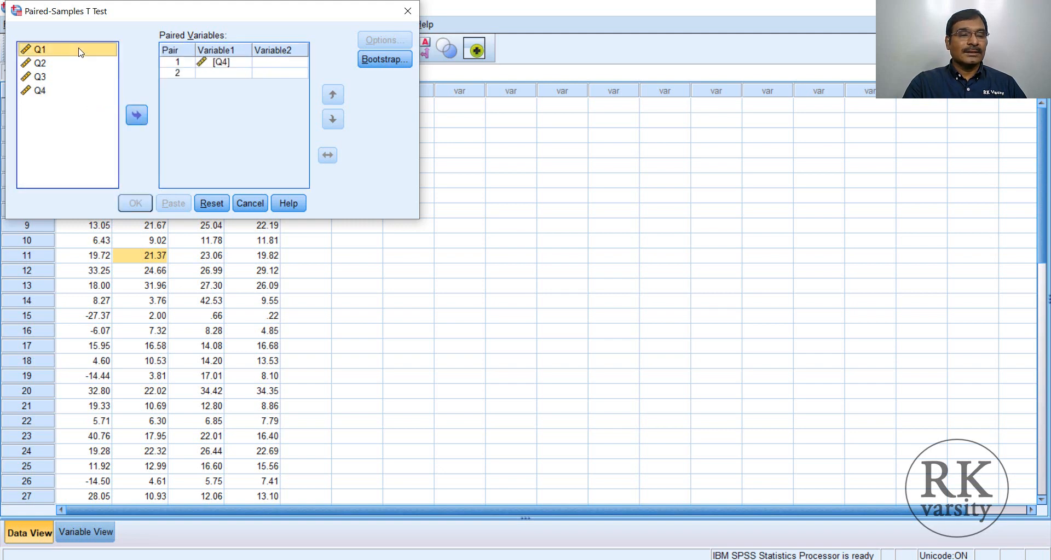
{"action": "left_click", "coordinate": [137, 115]}
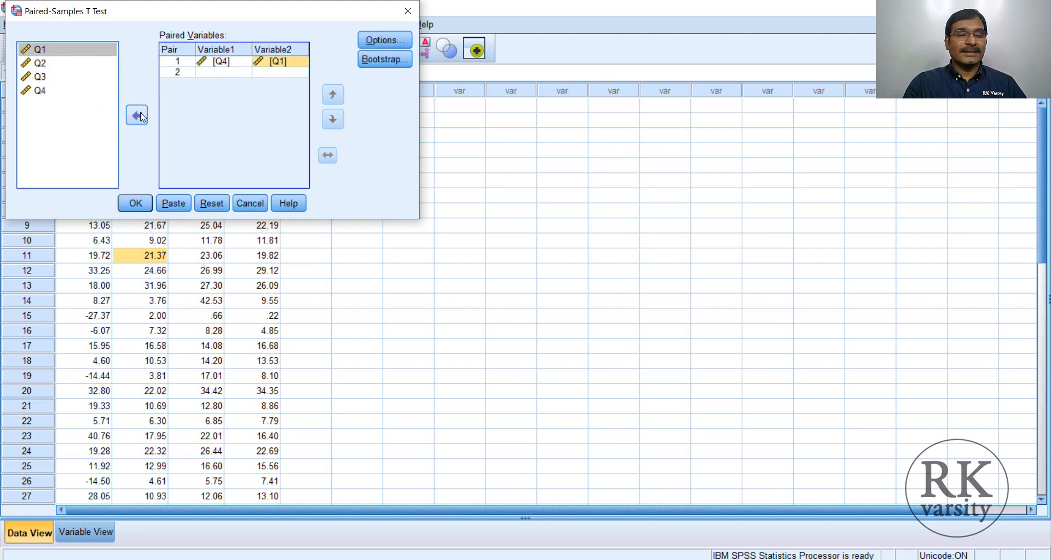
- Keep the 95% confidence interval and excluding cases analysis by analysis in the test options, and run the paired test
{"action": "left_click", "coordinate": [397, 42]}
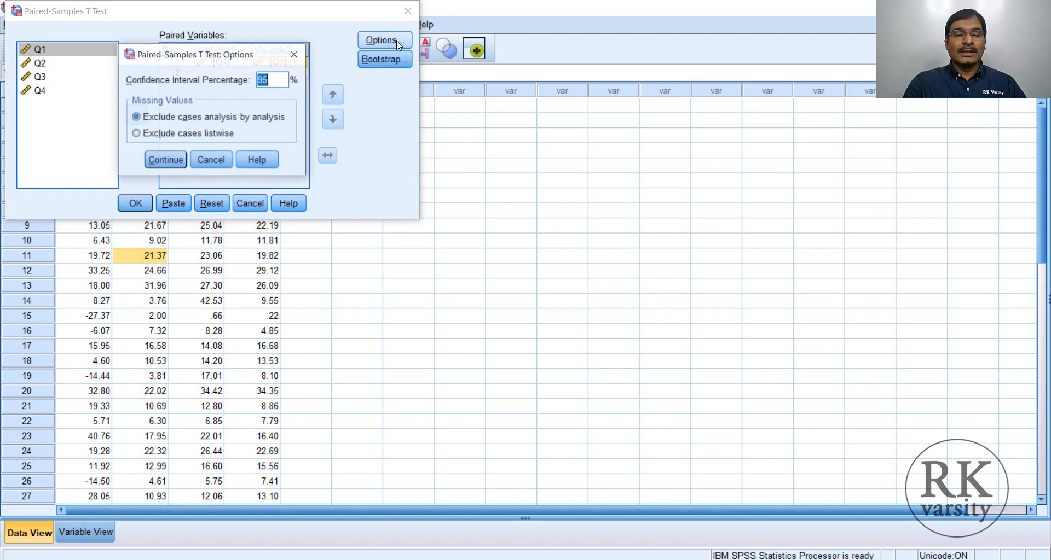
{"action": "left_click", "coordinate": [167, 160]}
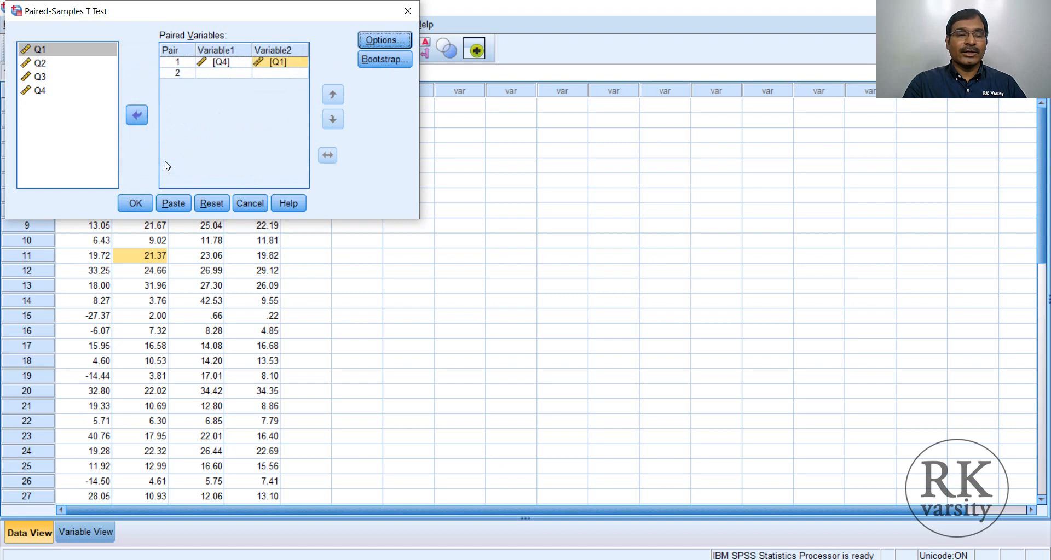
{"action": "left_click", "coordinate": [136, 209]}
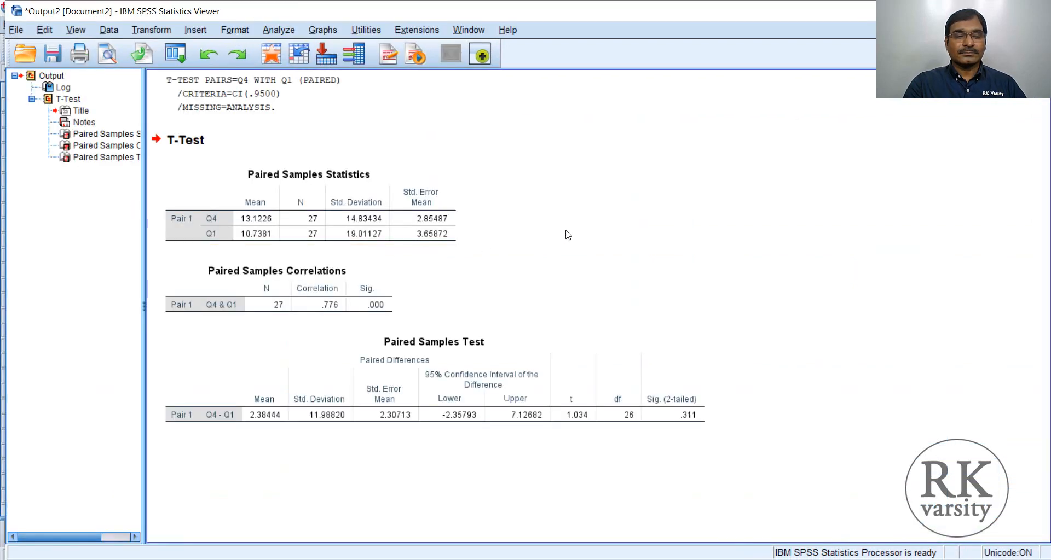